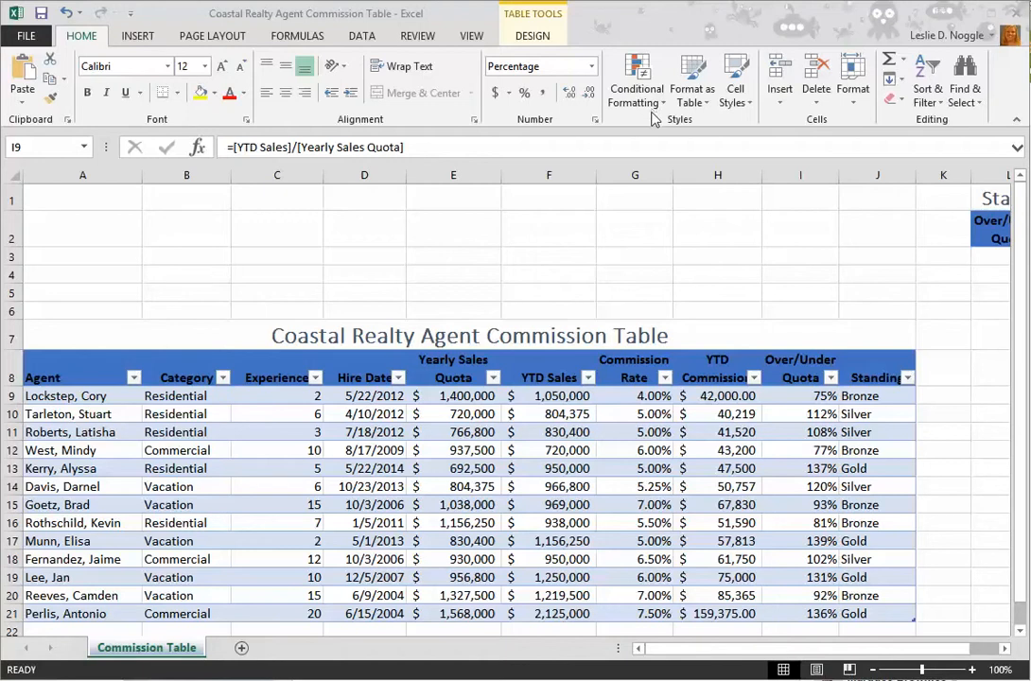
drag(718, 395, 717, 612)
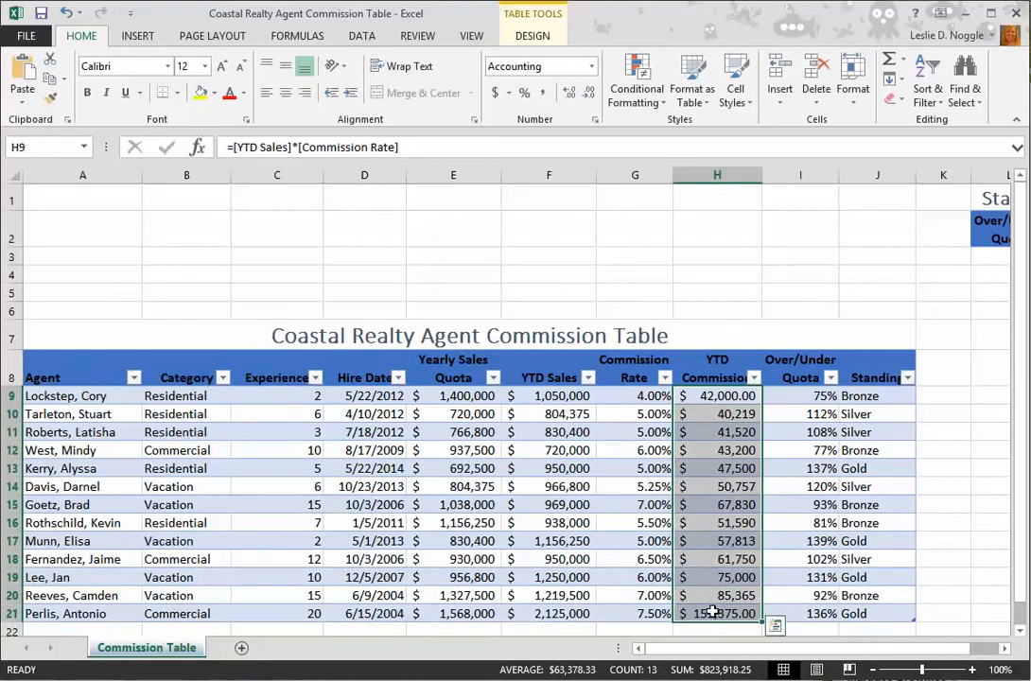
click(651, 104)
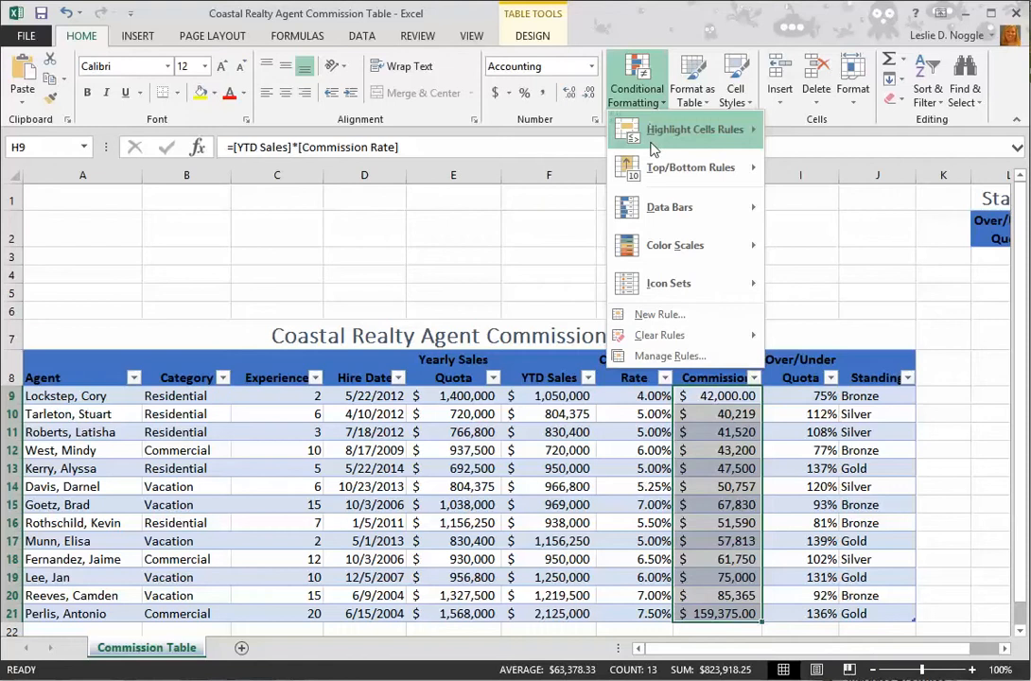
mouse_move(652, 145)
mouse_move(662, 170)
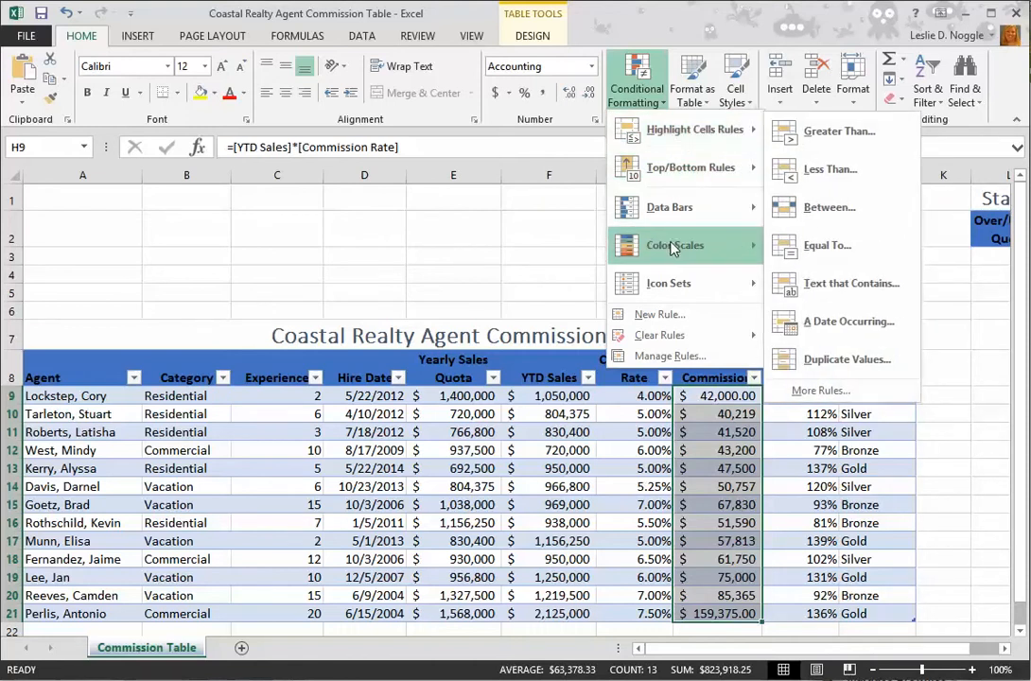
mouse_move(688, 296)
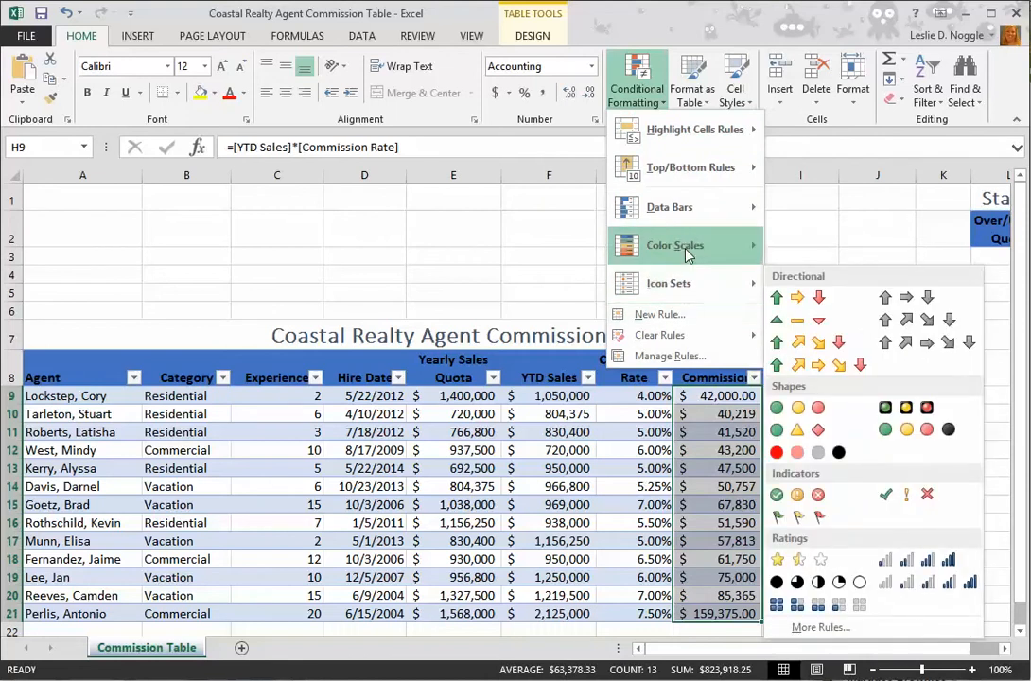
mouse_move(677, 218)
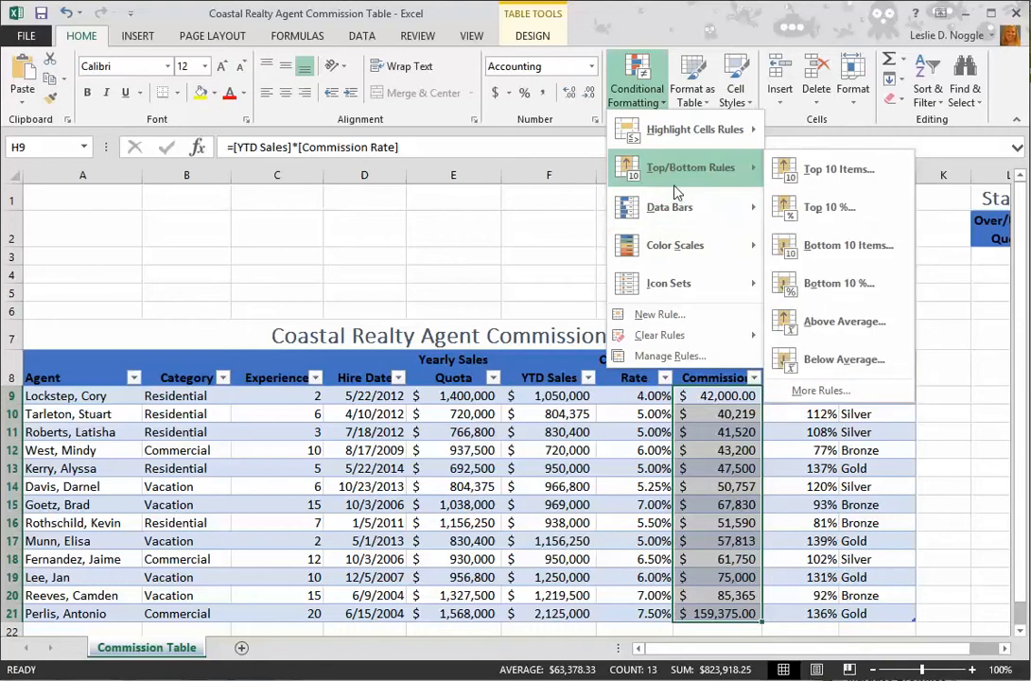
mouse_move(688, 151)
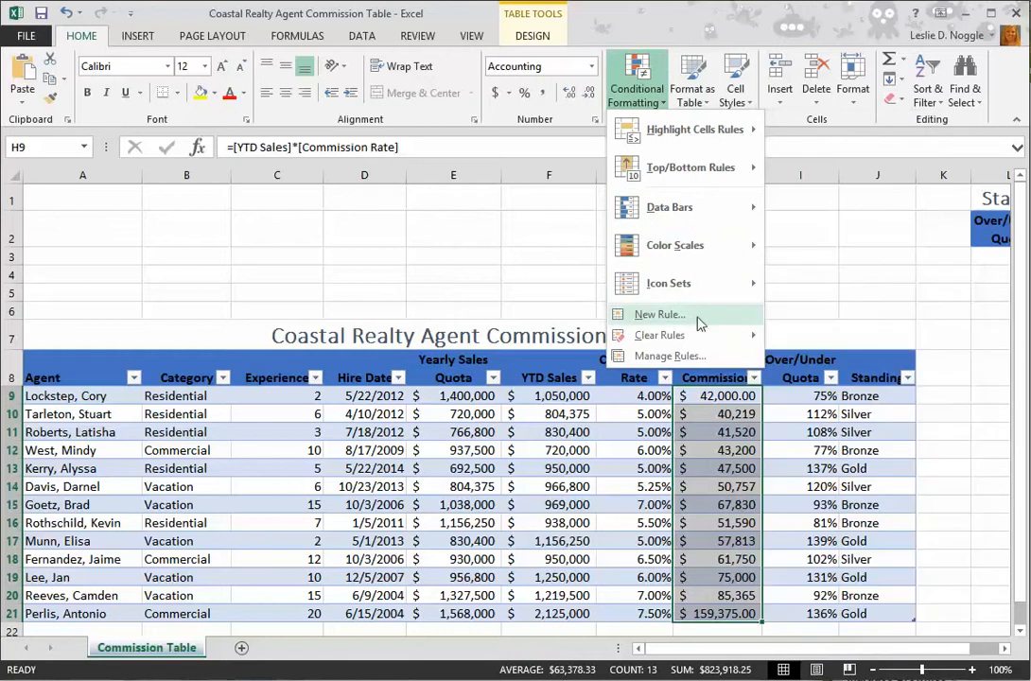
click(694, 326)
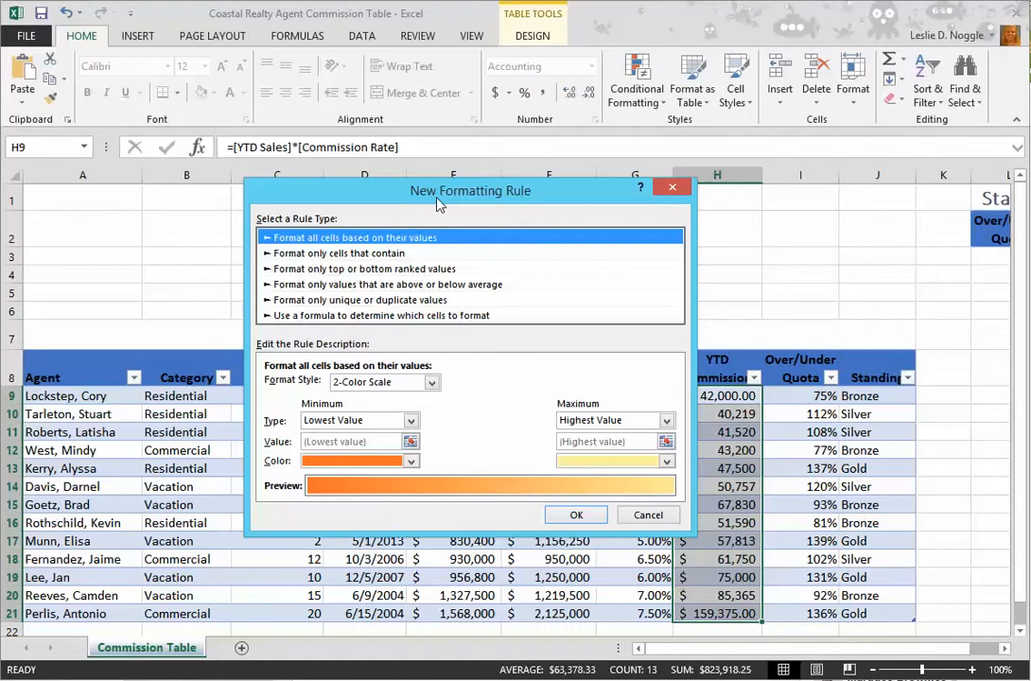
drag(438, 204, 423, 158)
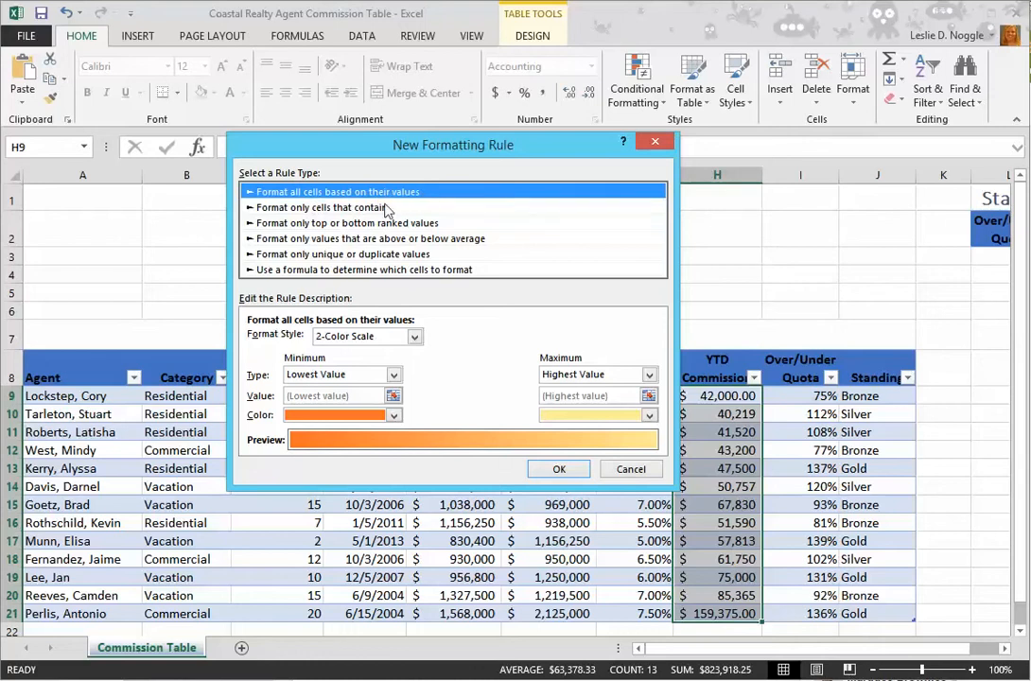
click(413, 337)
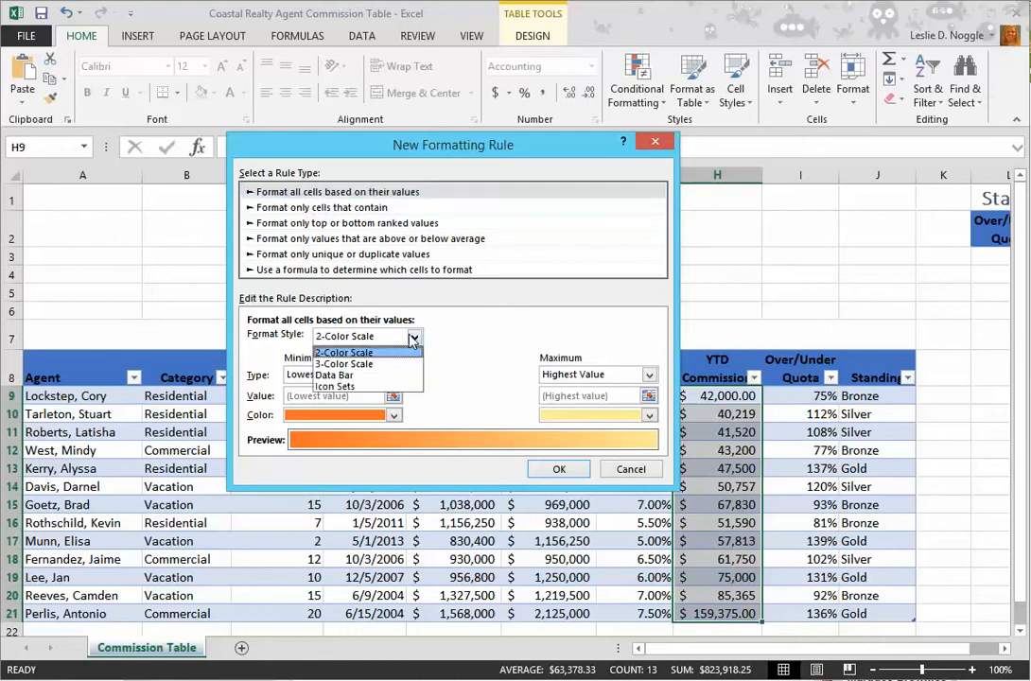
click(343, 386)
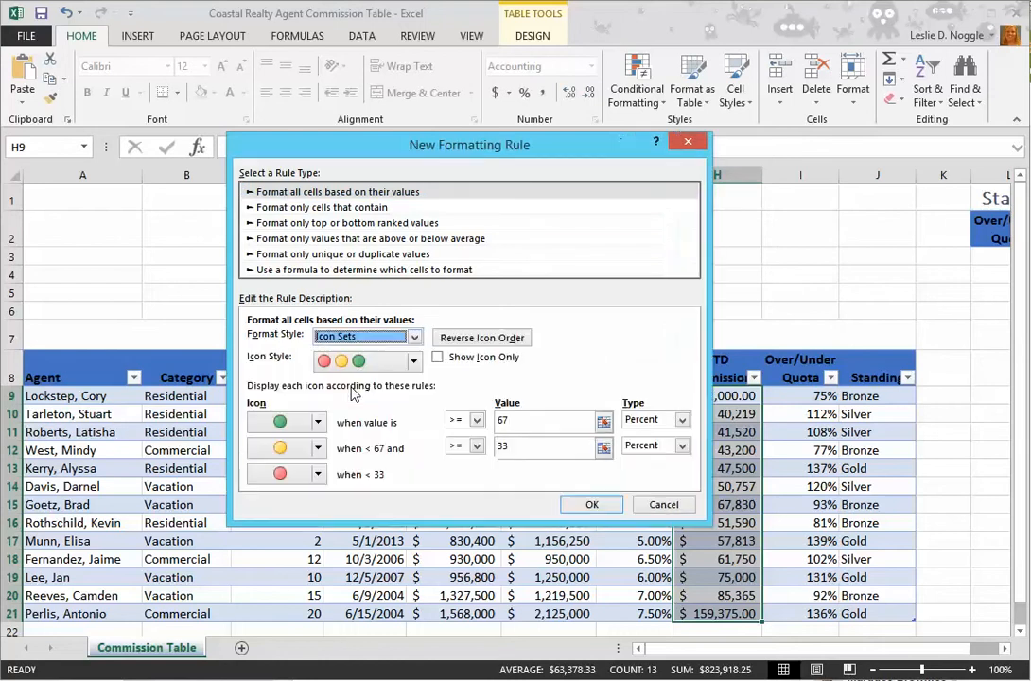
click(413, 363)
scroll(409, 416, up, 3)
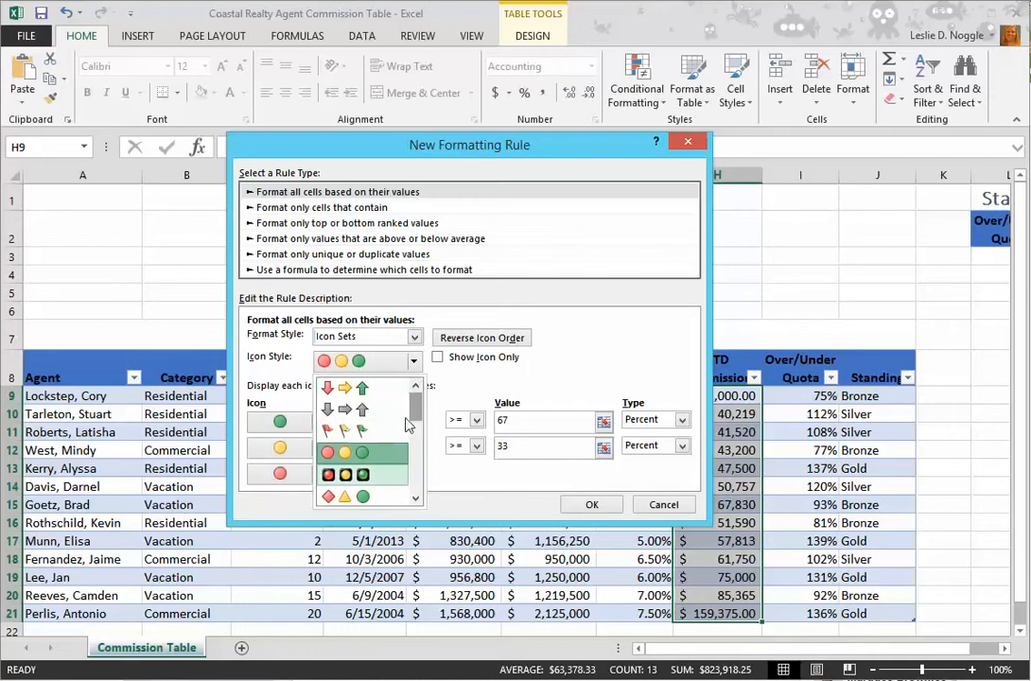
click(378, 431)
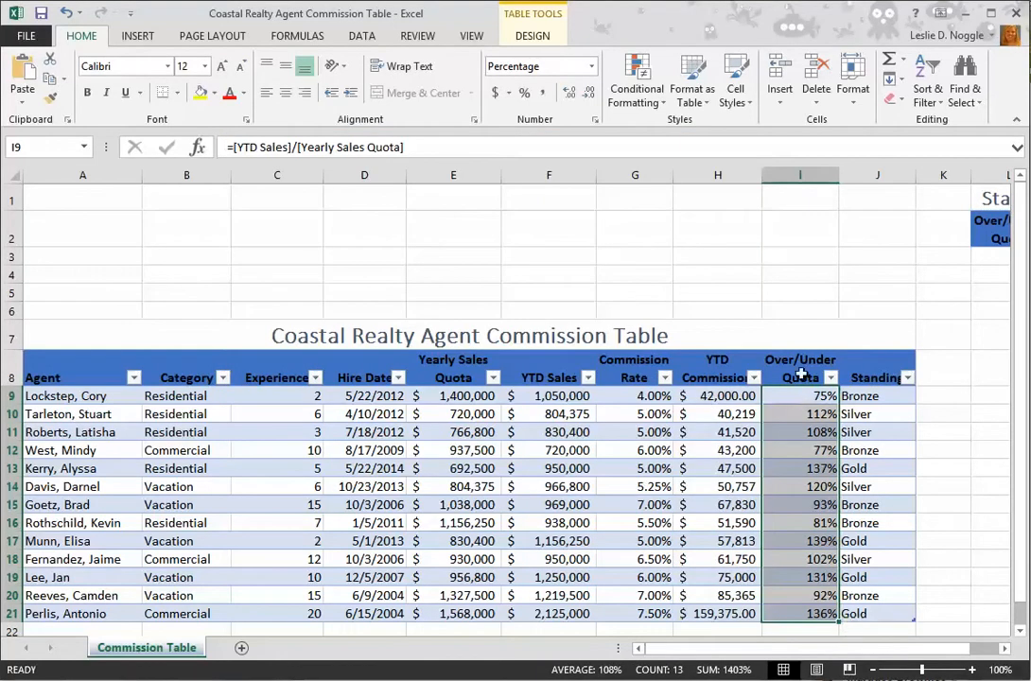
- Start a new conditional formatting rule for the Over/Under Quota values using an icon set of red, yellow and green flags
click(651, 100)
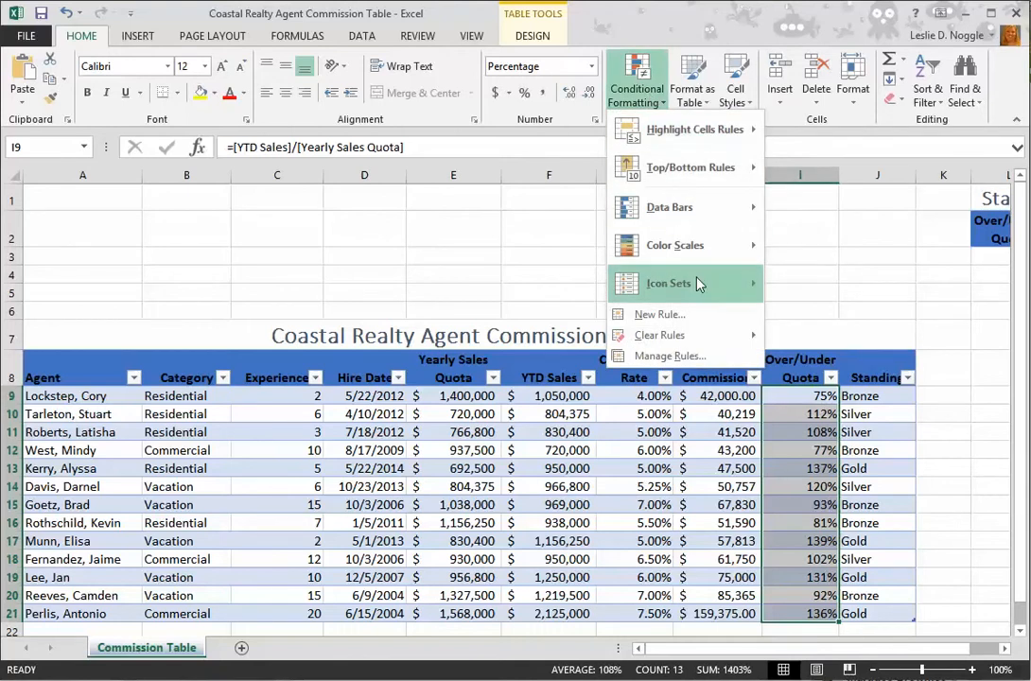
click(697, 314)
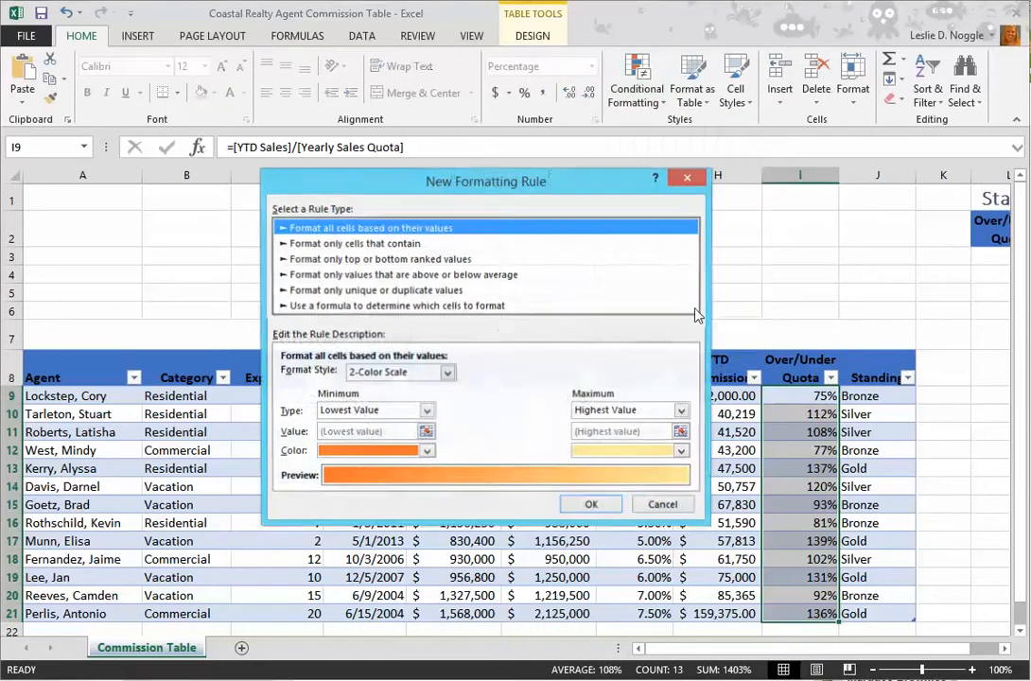
click(402, 372)
click(373, 423)
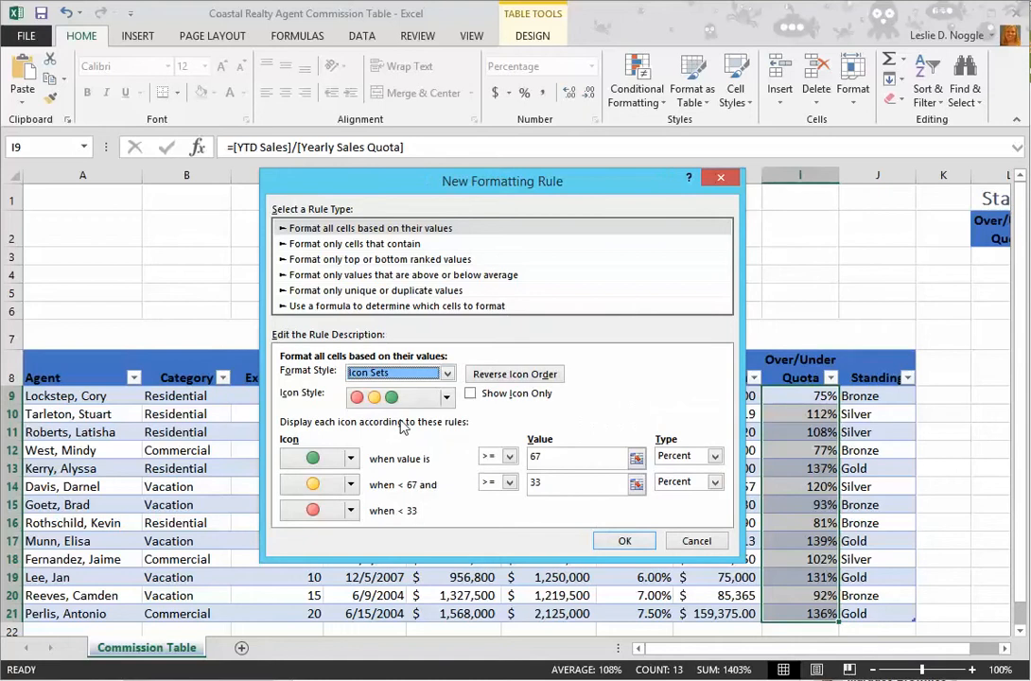
click(448, 399)
scroll(420, 447, up, 3)
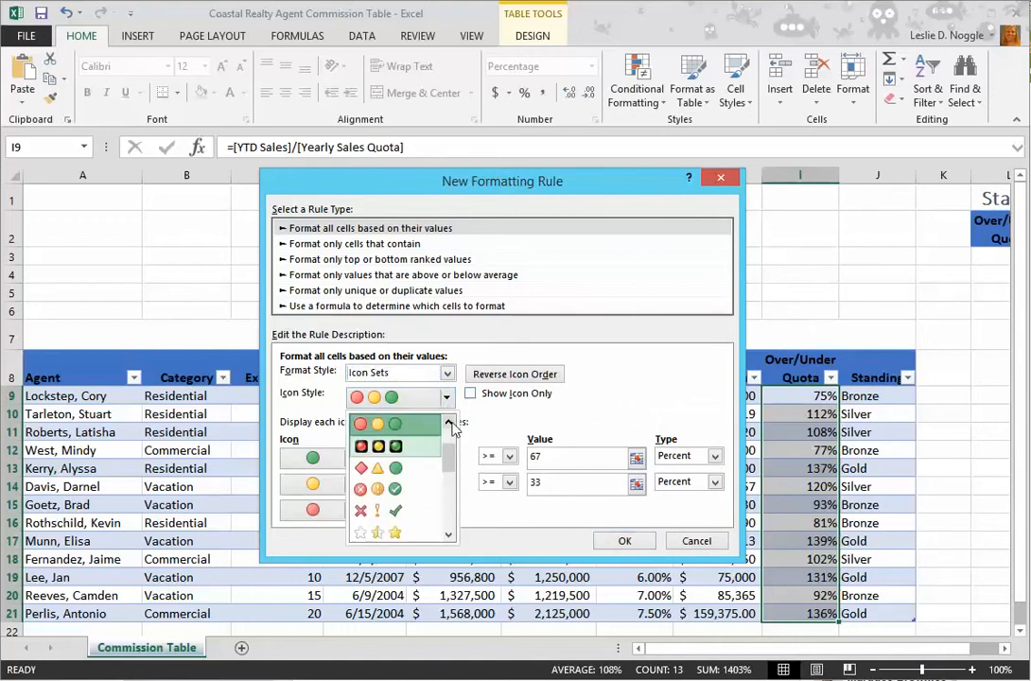
click(420, 446)
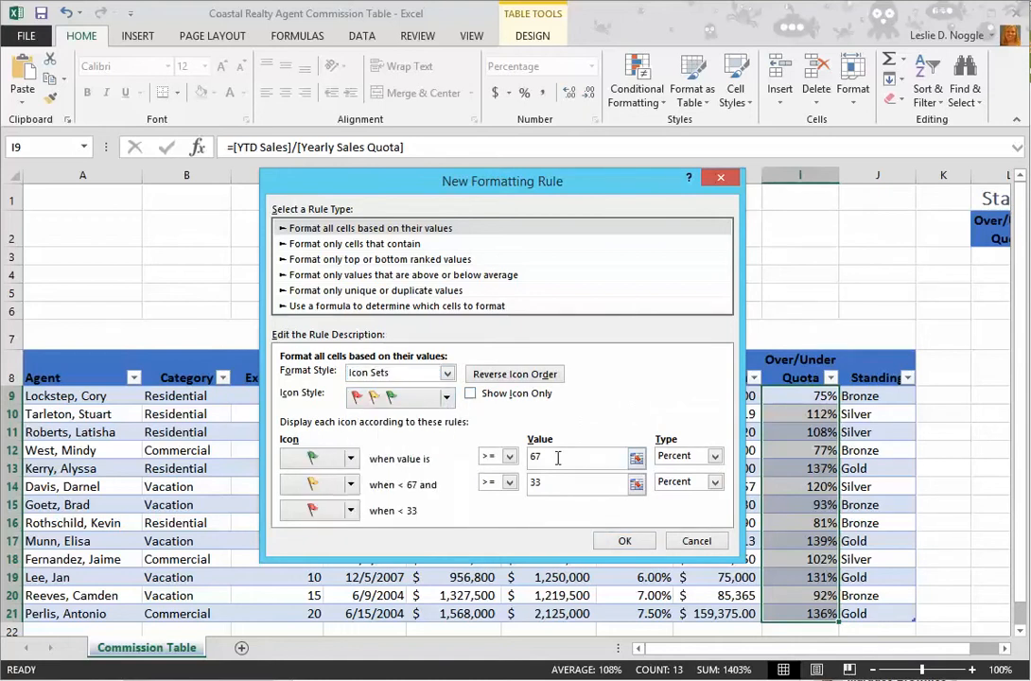
- Set the green flag's threshold to 1.25 and its value type to Number
key(Tab)
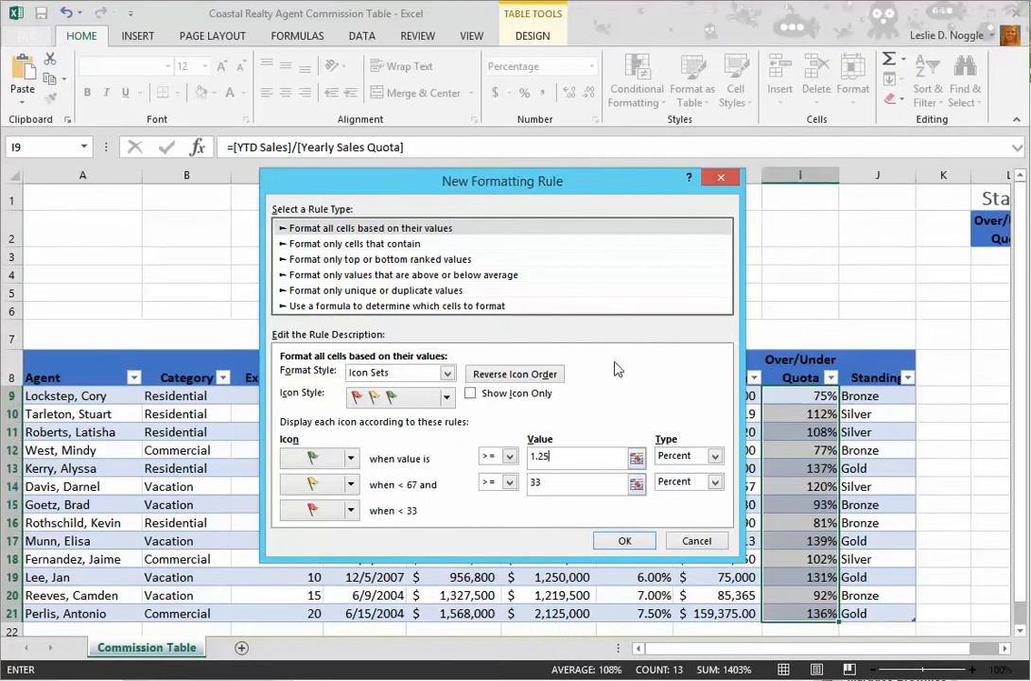
text(1.25)
click(704, 457)
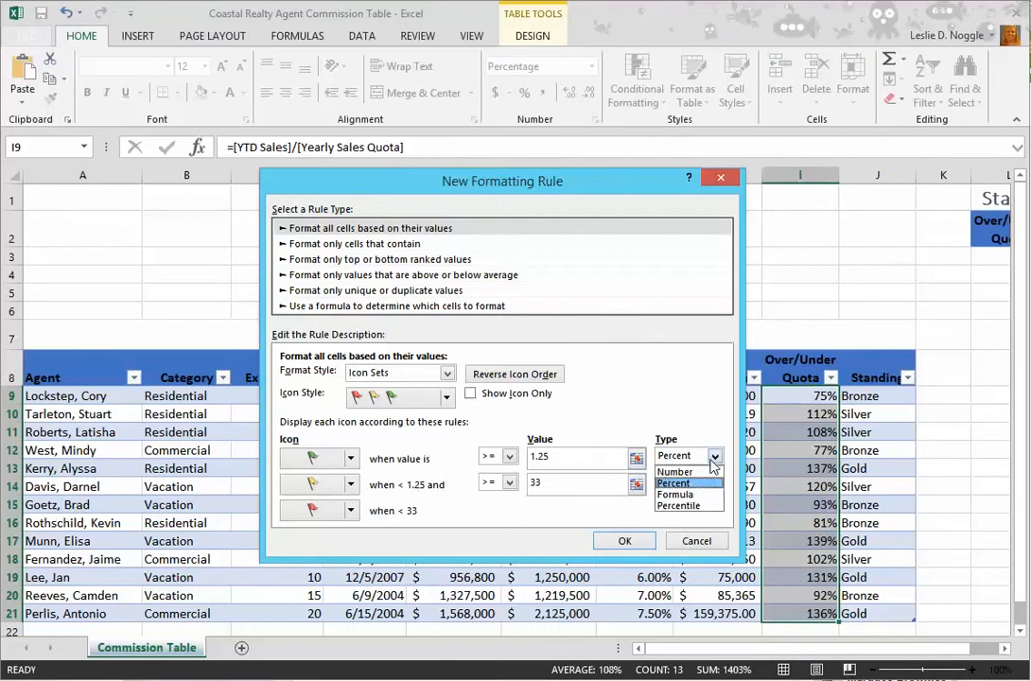
click(705, 472)
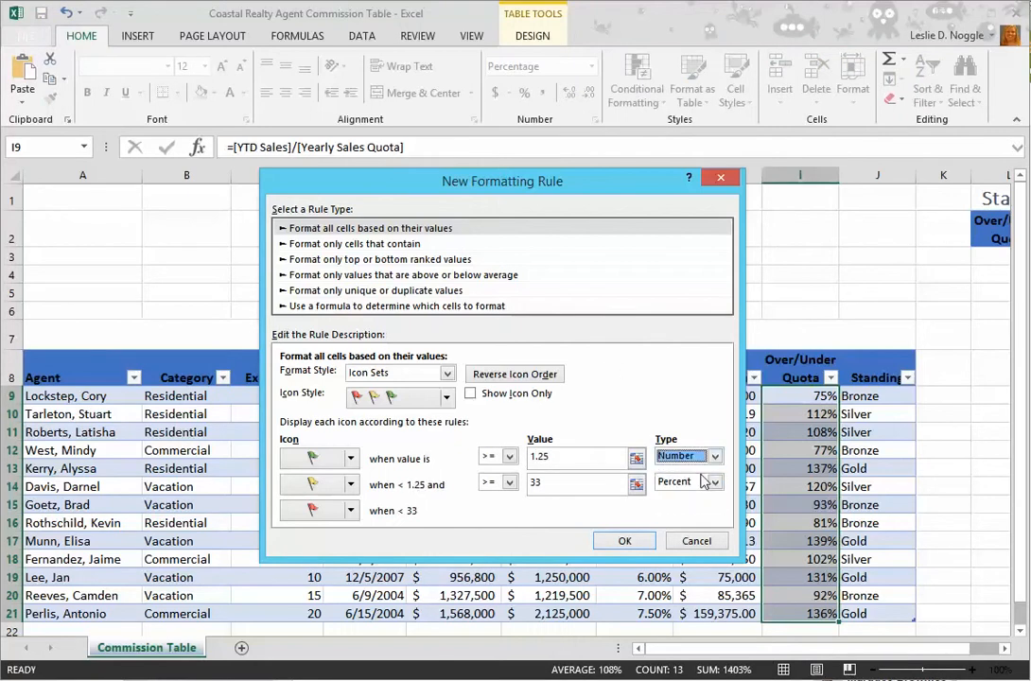
- Set the yellow flag's threshold to 1 with value type Number, and apply the rule to the Over/Under Quota column
click(595, 486)
drag(565, 485, 533, 485)
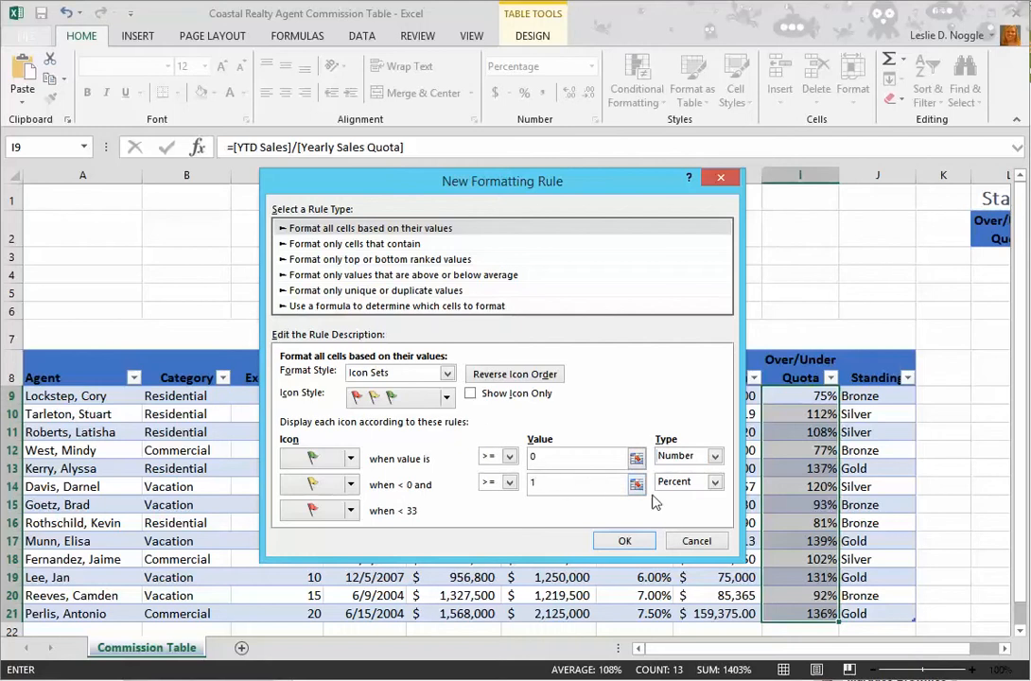
click(700, 482)
click(686, 495)
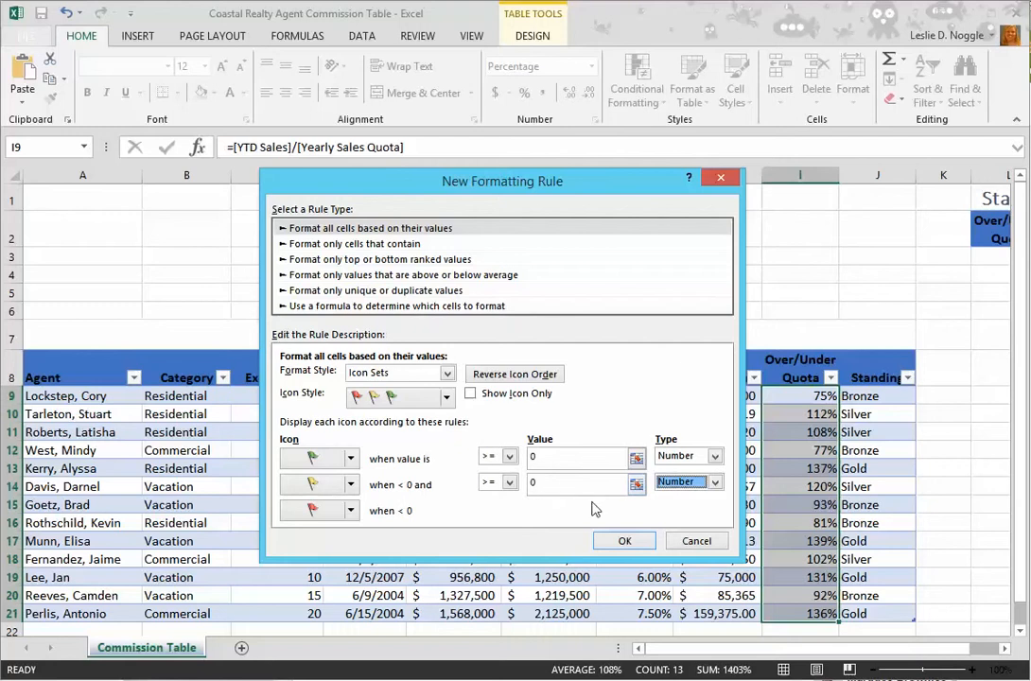
click(621, 542)
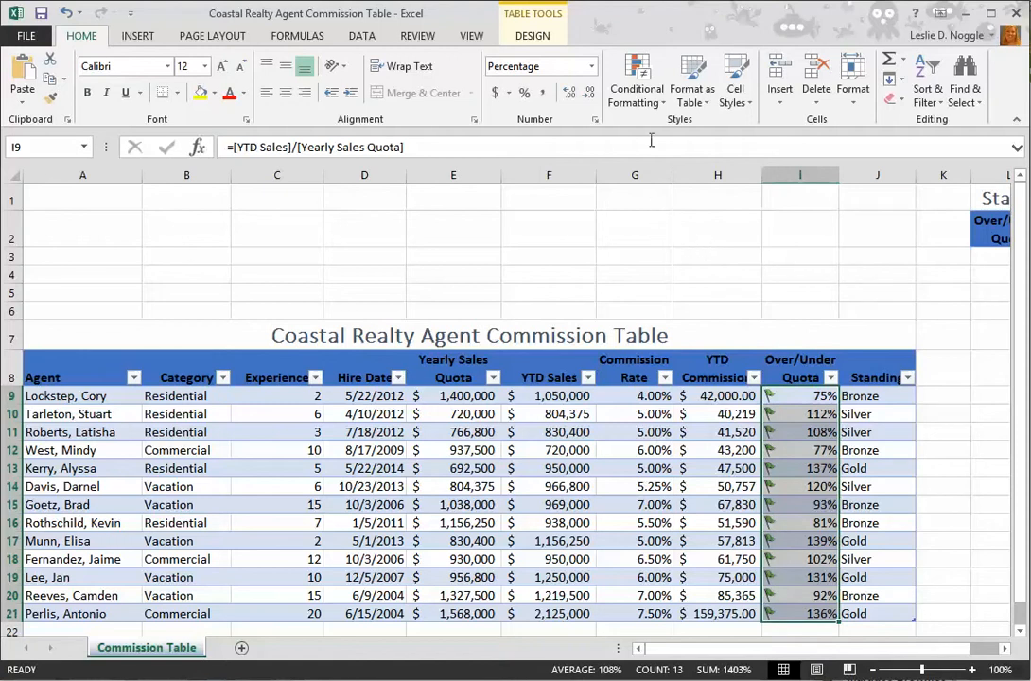
- Edit the existing flag icon set rule so green applies from 1.25 and yellow from 1, and apply the change
click(660, 102)
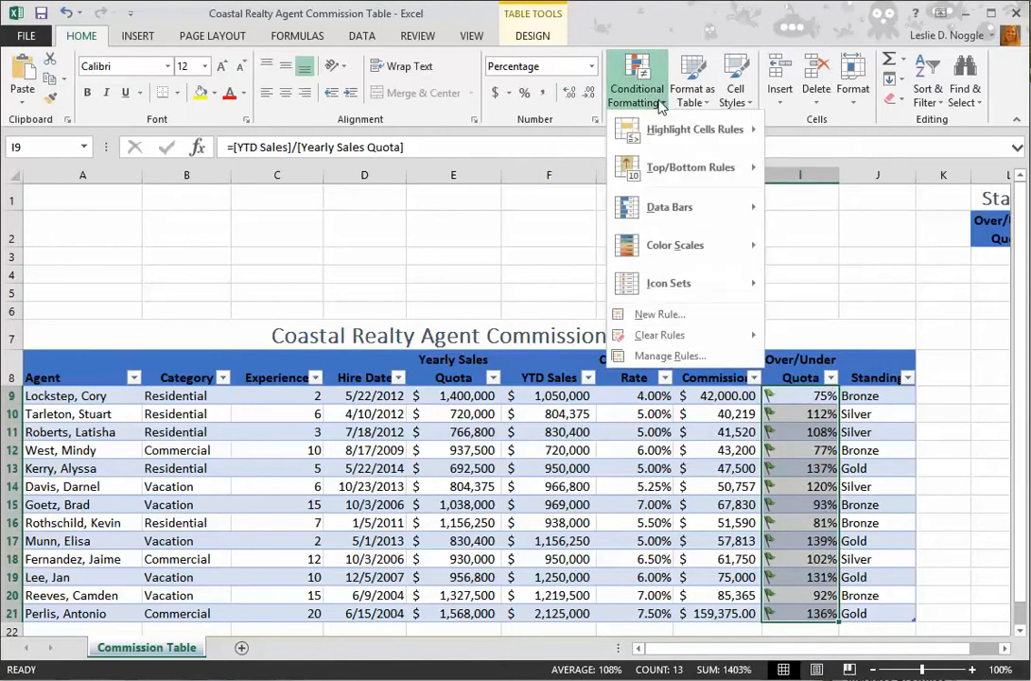
click(679, 360)
drag(517, 258, 533, 229)
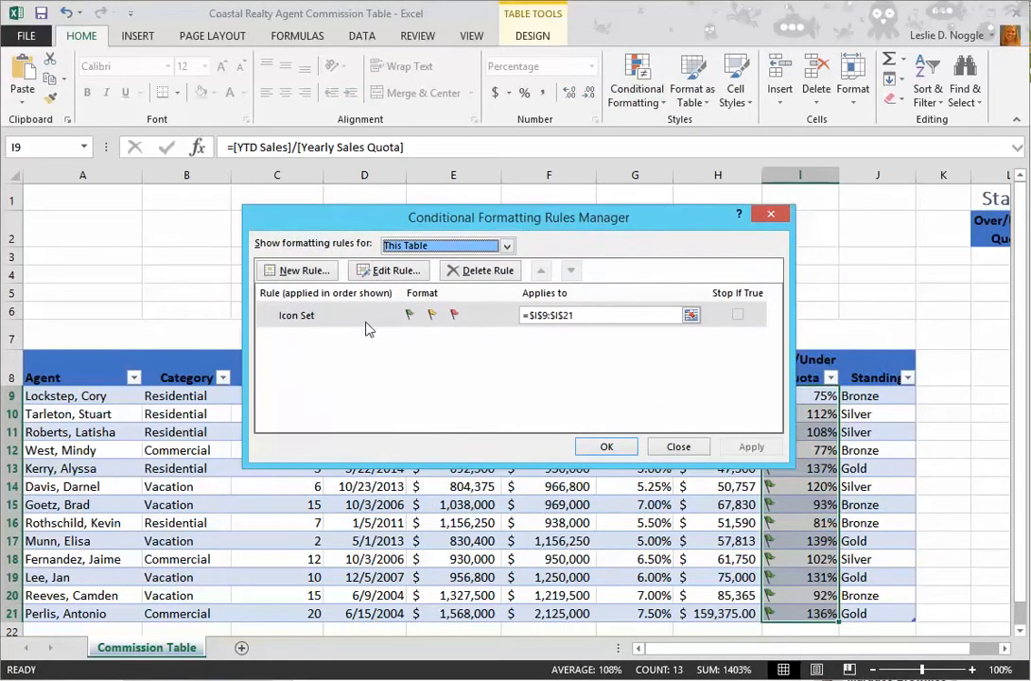
click(321, 316)
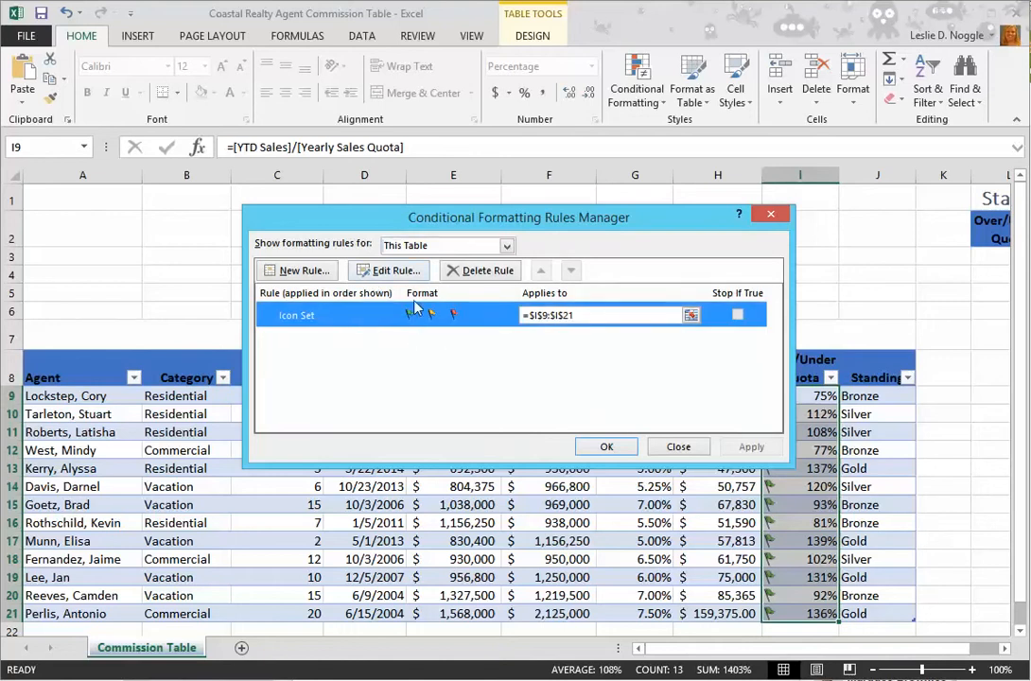
click(399, 272)
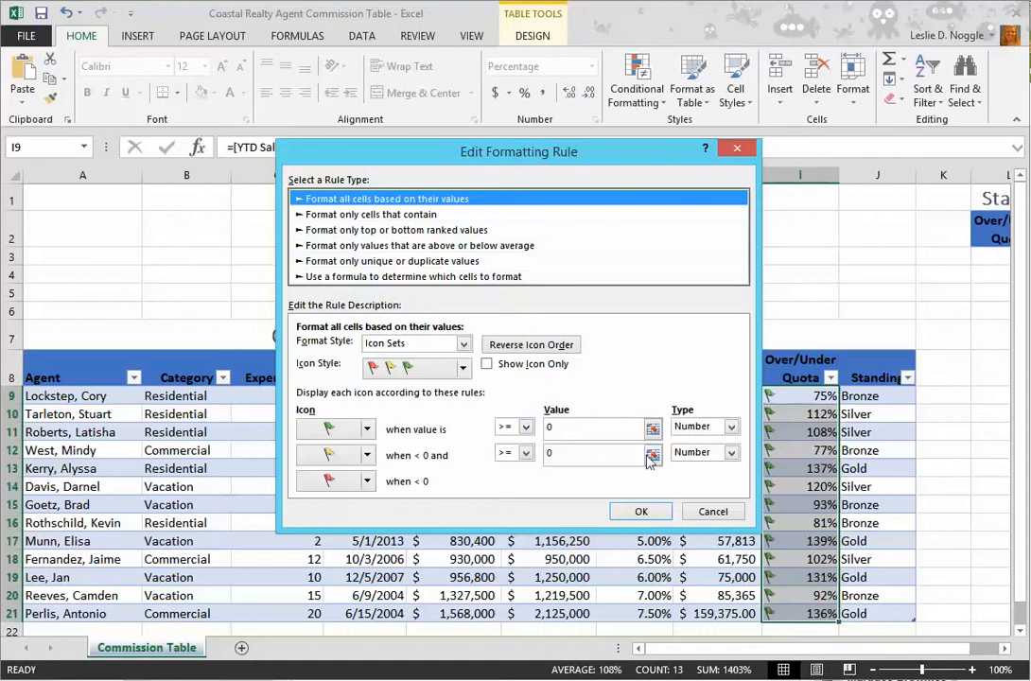
click(567, 430)
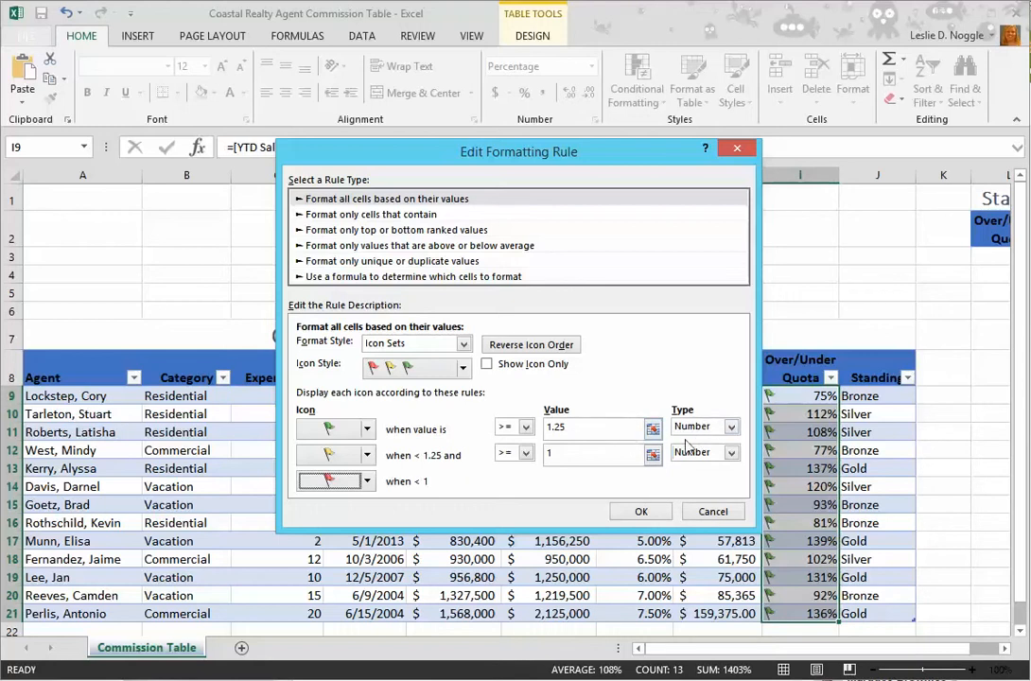
click(642, 511)
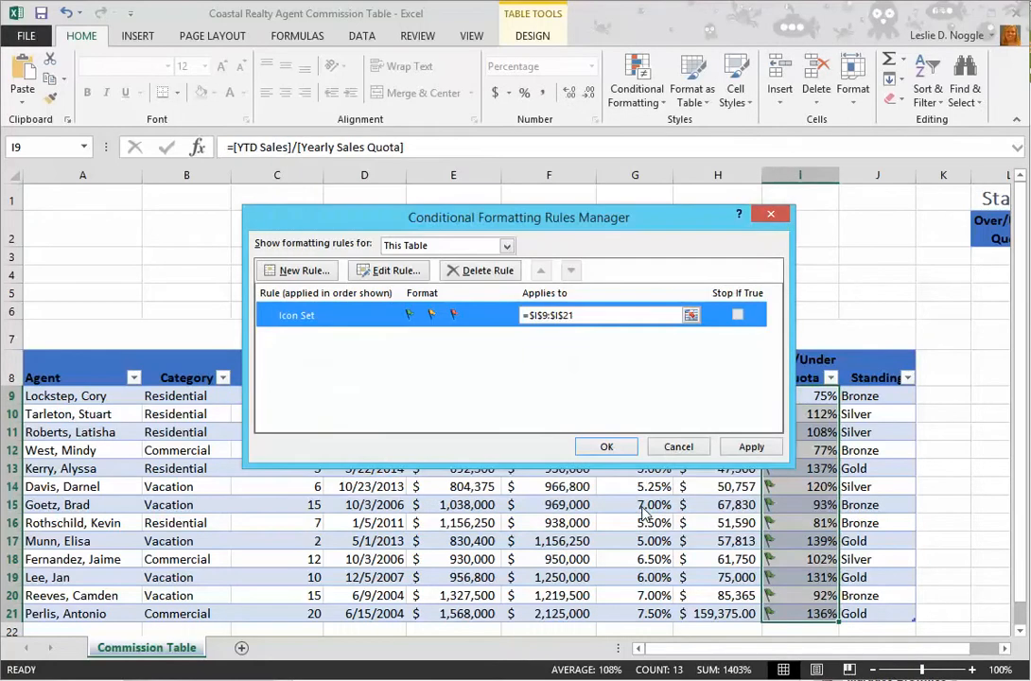
click(607, 448)
click(809, 469)
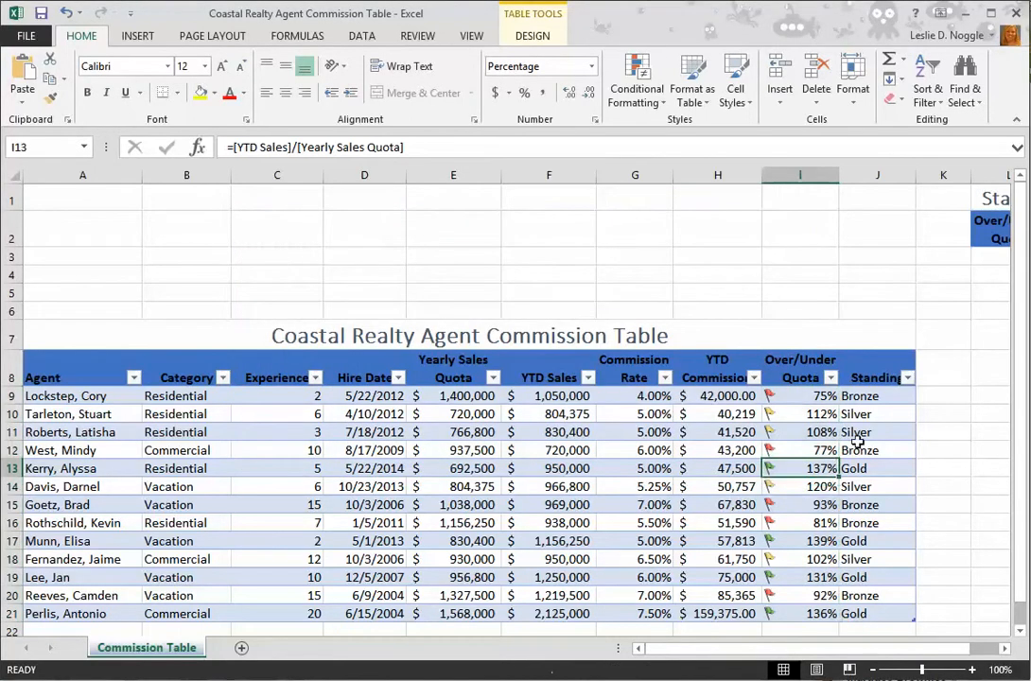
- Select cell J11 in the Standing column and open its conditional formatting options
click(876, 433)
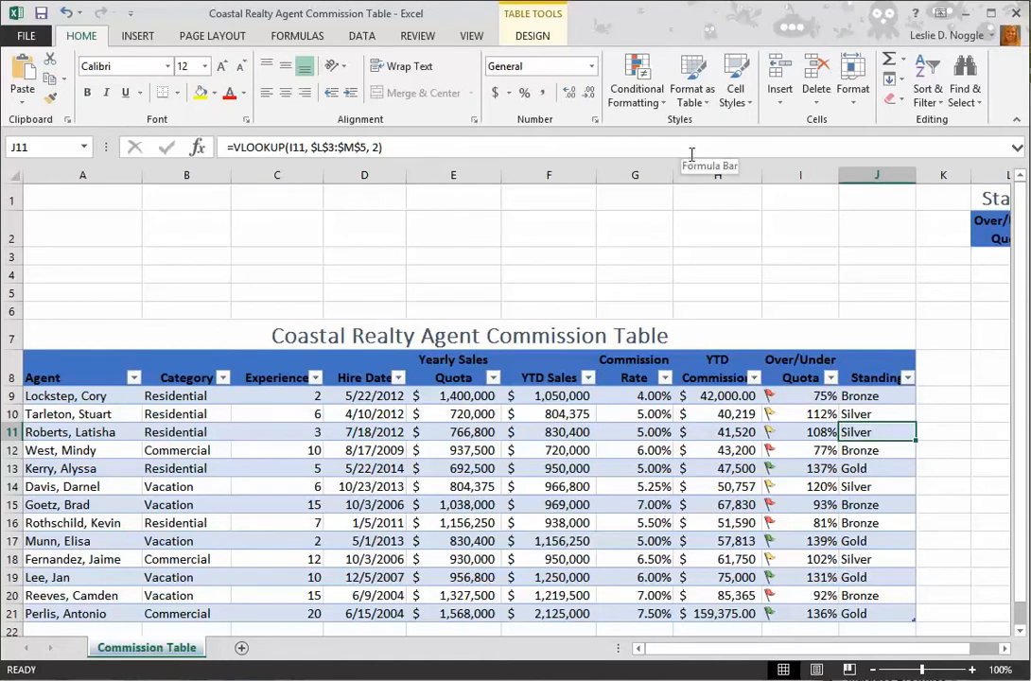
click(650, 103)
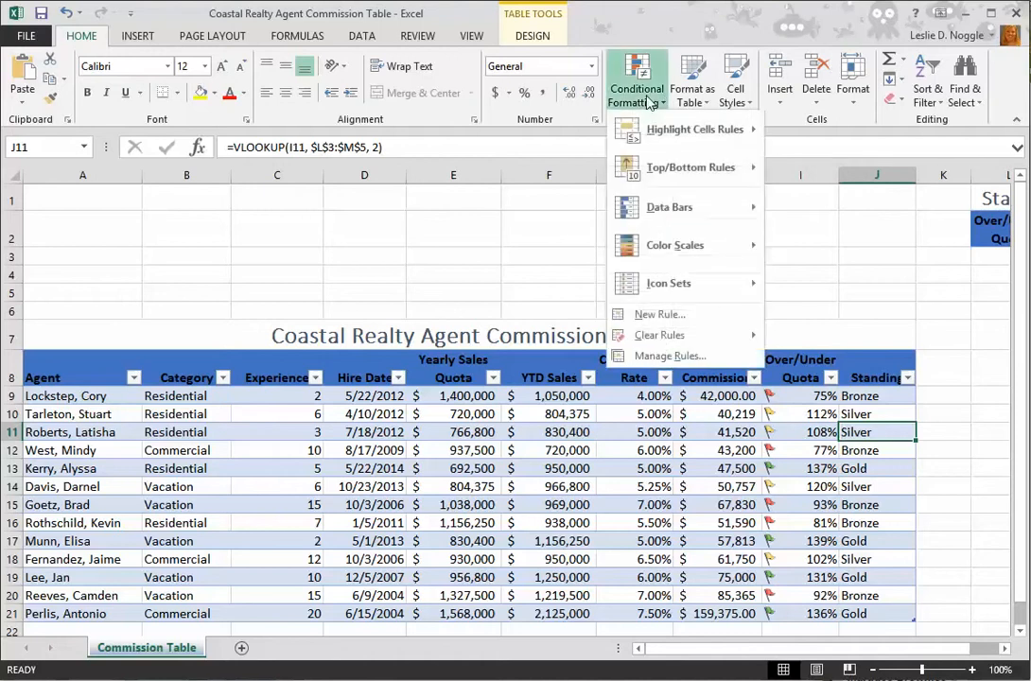